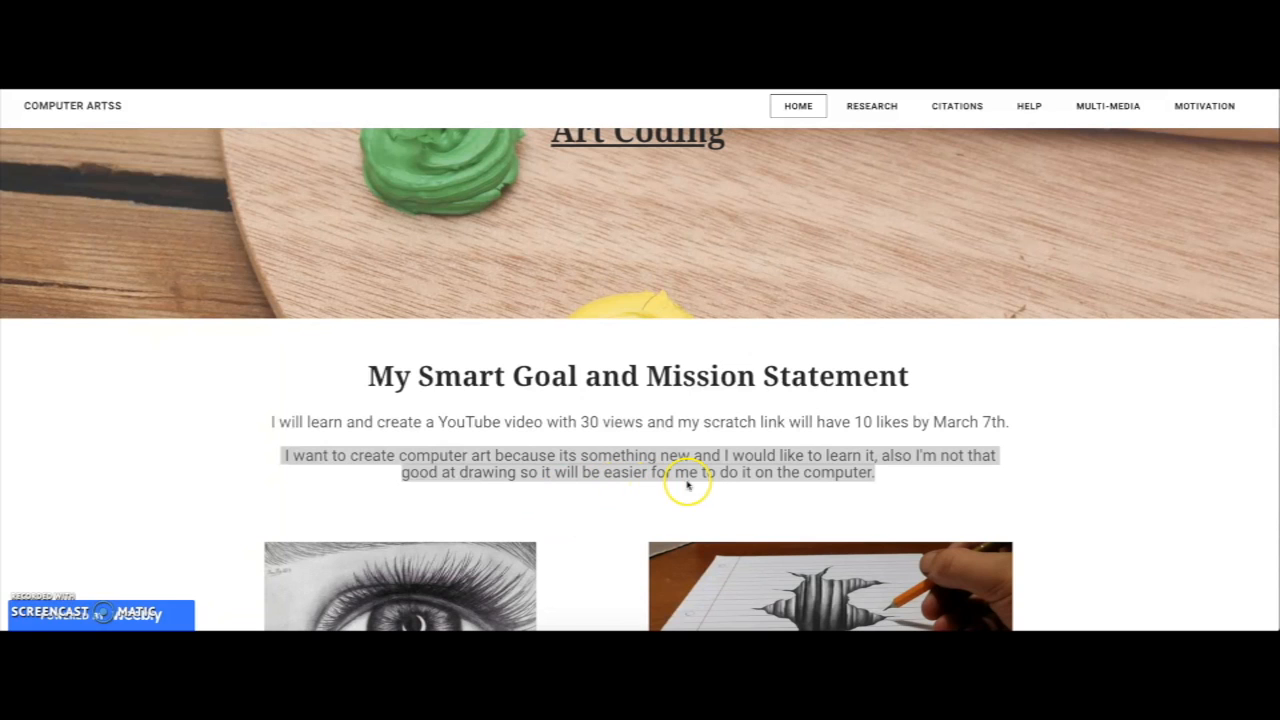
{"action": "scroll", "coordinate": [802, 488], "scroll_direction": "down", "scroll_amount": 2}
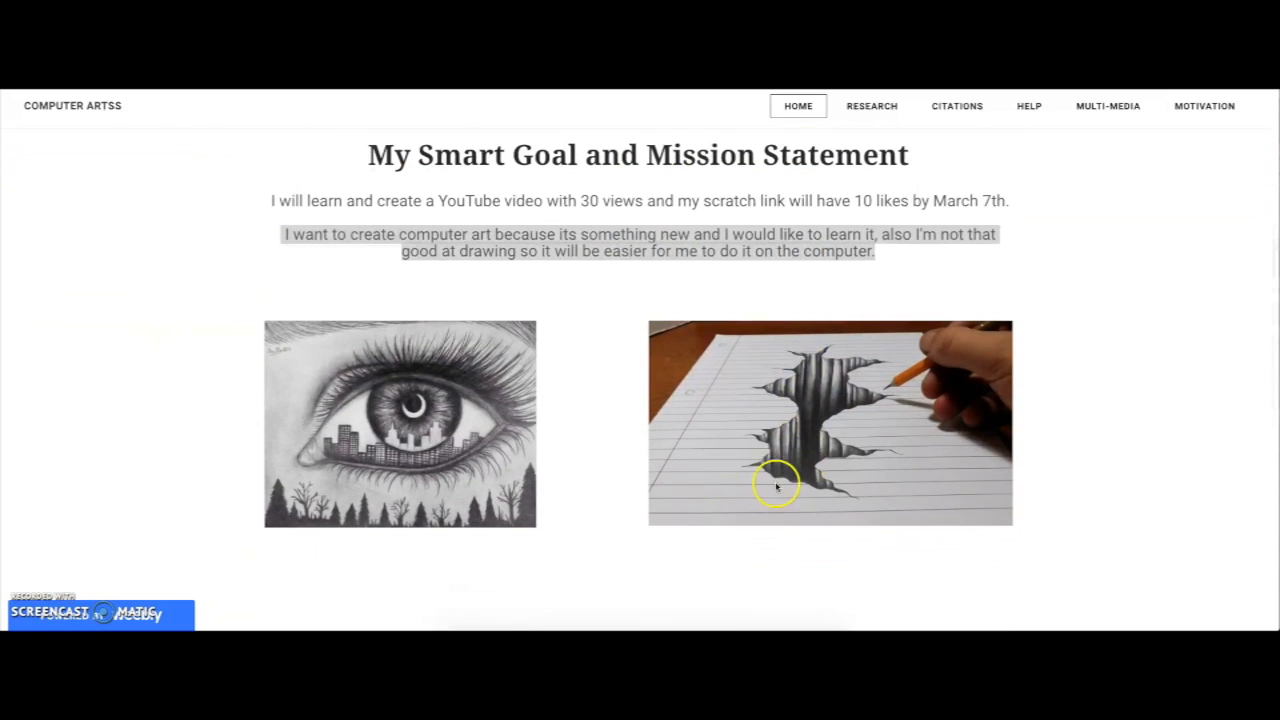
{"action": "scroll", "coordinate": [594, 455], "scroll_direction": "down", "scroll_amount": 4}
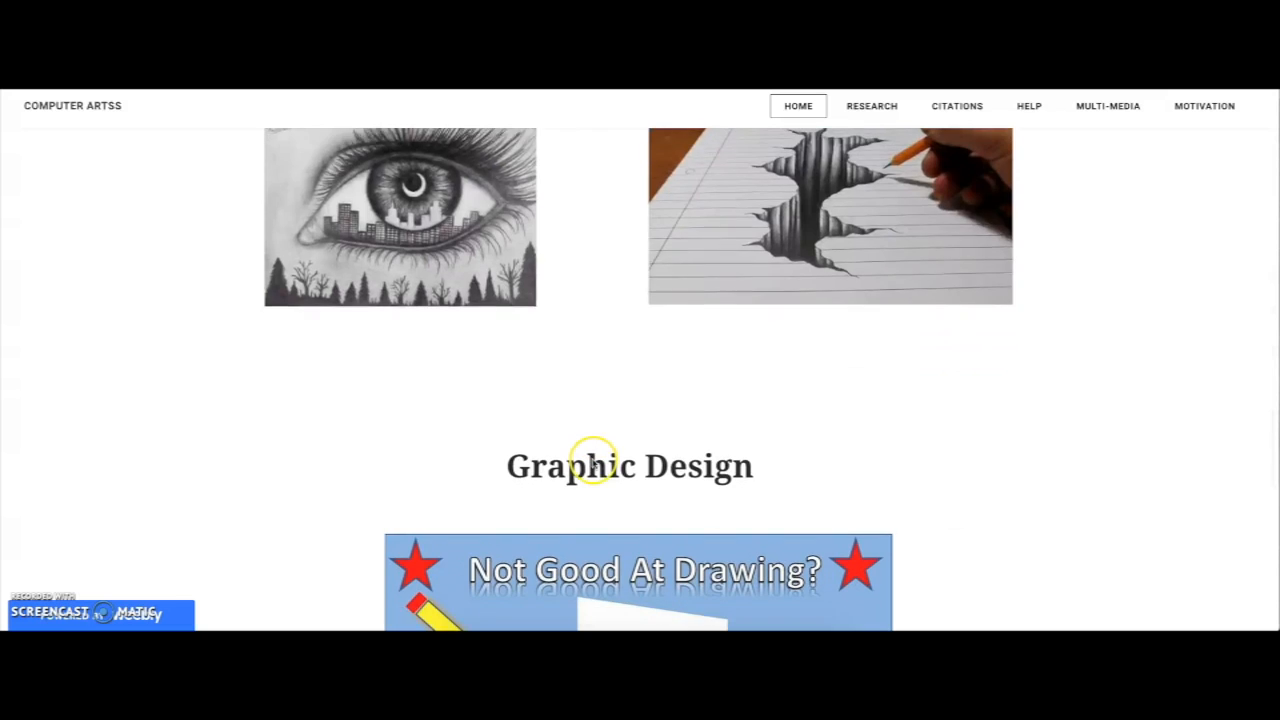
{"action": "scroll", "coordinate": [598, 466], "scroll_direction": "down", "scroll_amount": 2}
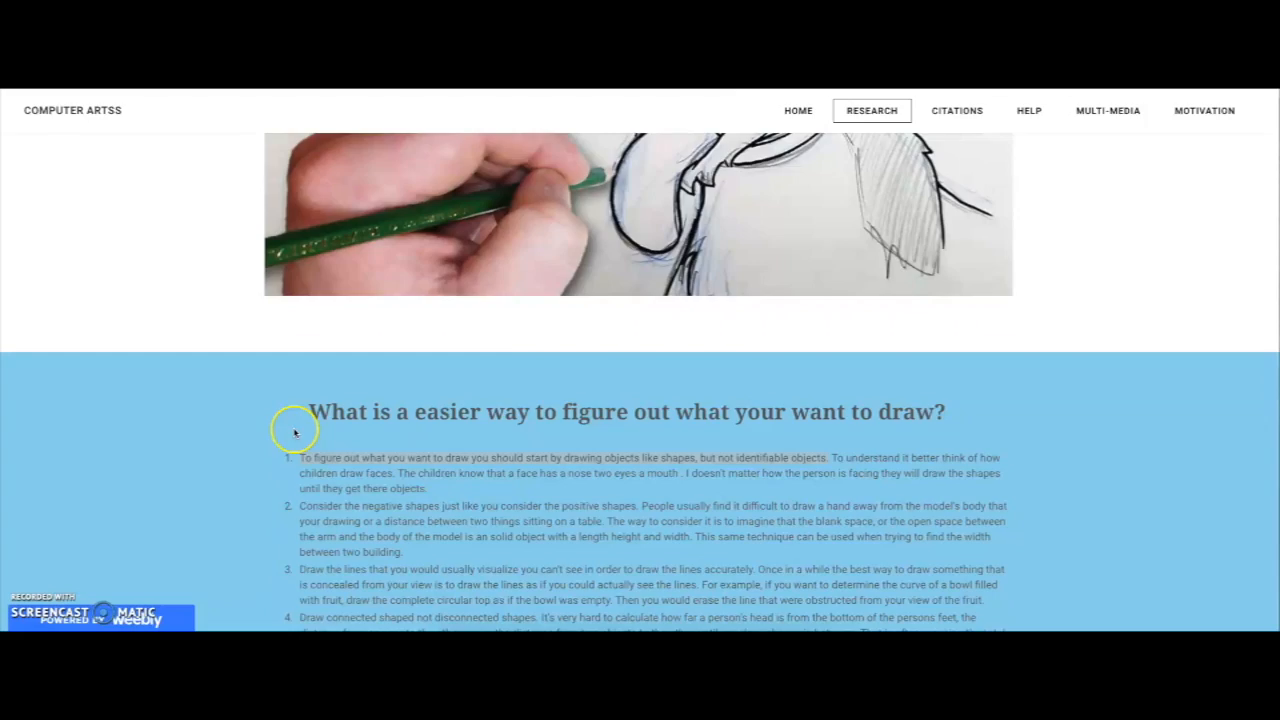
{"action": "scroll", "coordinate": [294, 429], "scroll_direction": "up", "scroll_amount": 5}
{"action": "scroll", "coordinate": [376, 402], "scroll_direction": "down", "scroll_amount": 5}
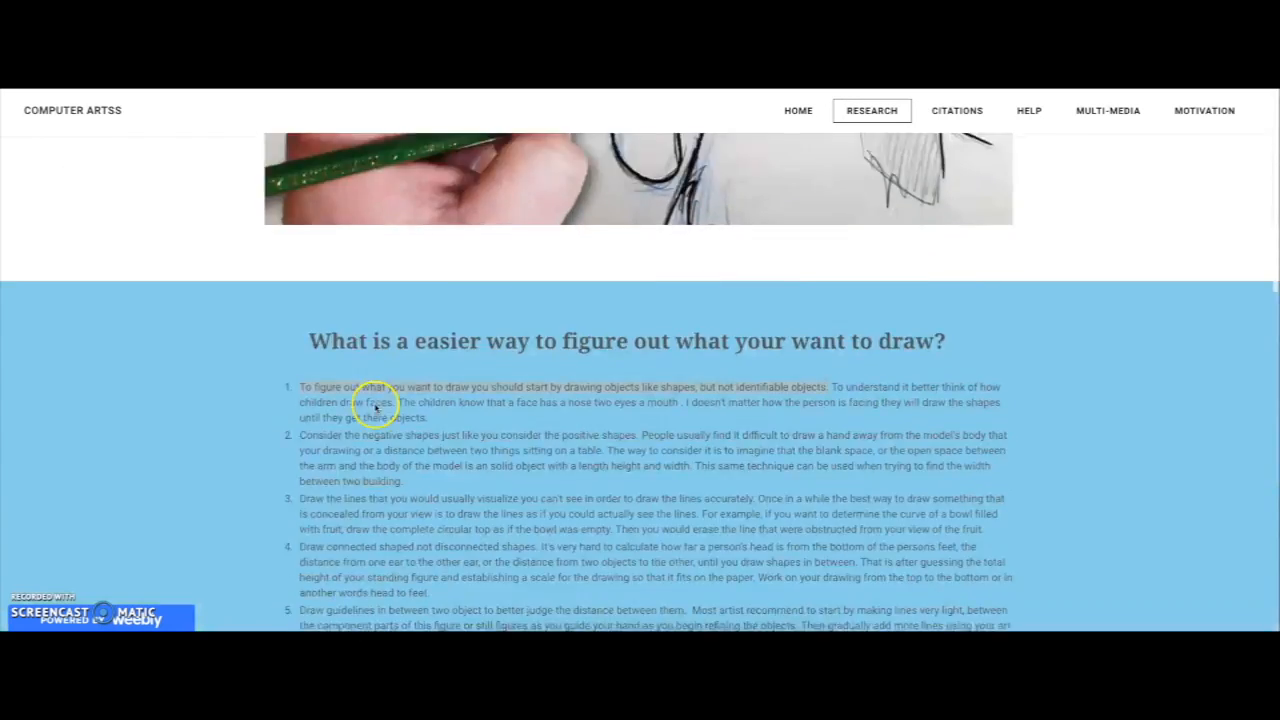
{"action": "scroll", "coordinate": [376, 405], "scroll_direction": "down", "scroll_amount": 5}
{"action": "scroll", "coordinate": [376, 408], "scroll_direction": "down", "scroll_amount": 5}
{"action": "scroll", "coordinate": [377, 410], "scroll_direction": "down", "scroll_amount": 5}
{"action": "scroll", "coordinate": [377, 410], "scroll_direction": "down", "scroll_amount": 1}
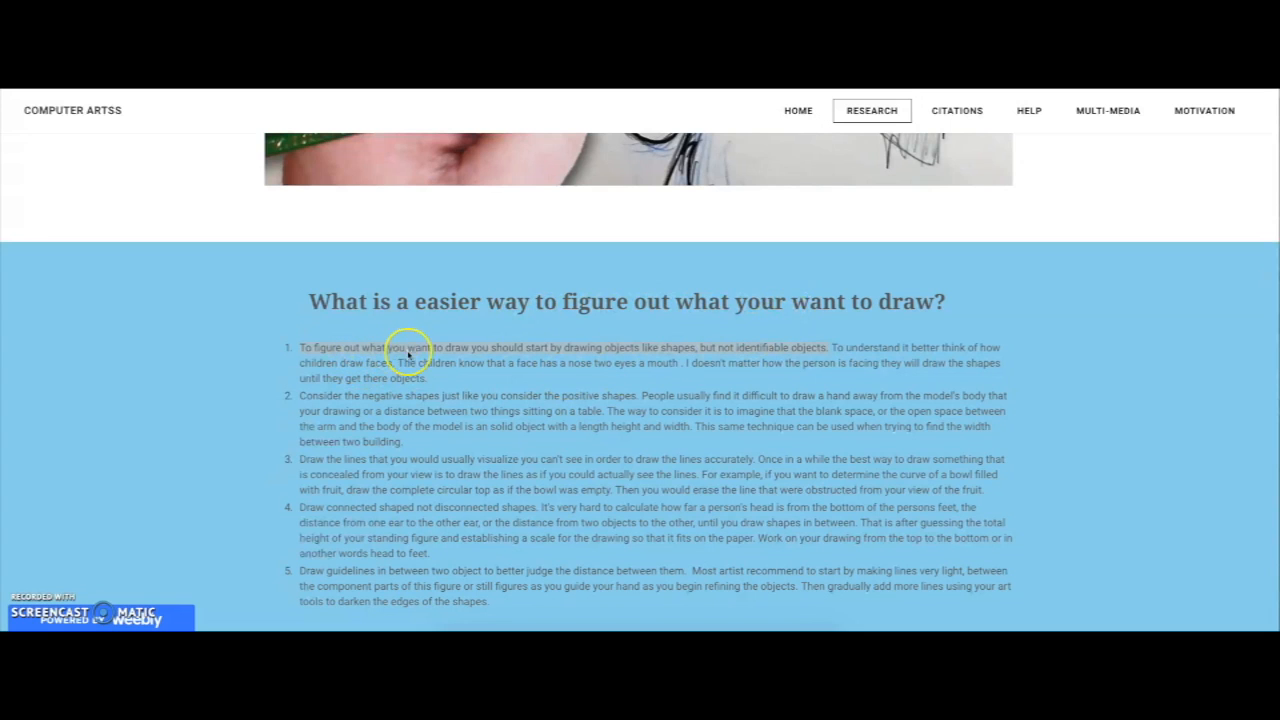
{"action": "scroll", "coordinate": [603, 353], "scroll_direction": "down", "scroll_amount": 1}
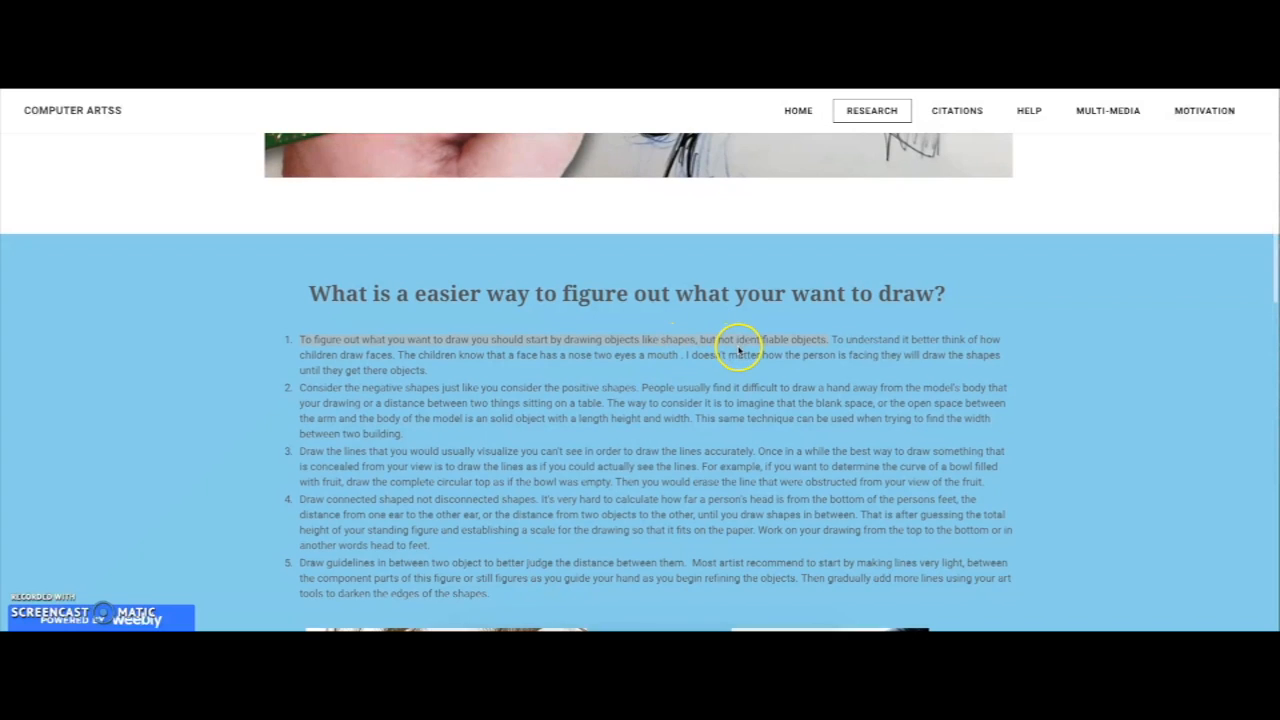
{"action": "scroll", "coordinate": [735, 350], "scroll_direction": "down", "scroll_amount": 1}
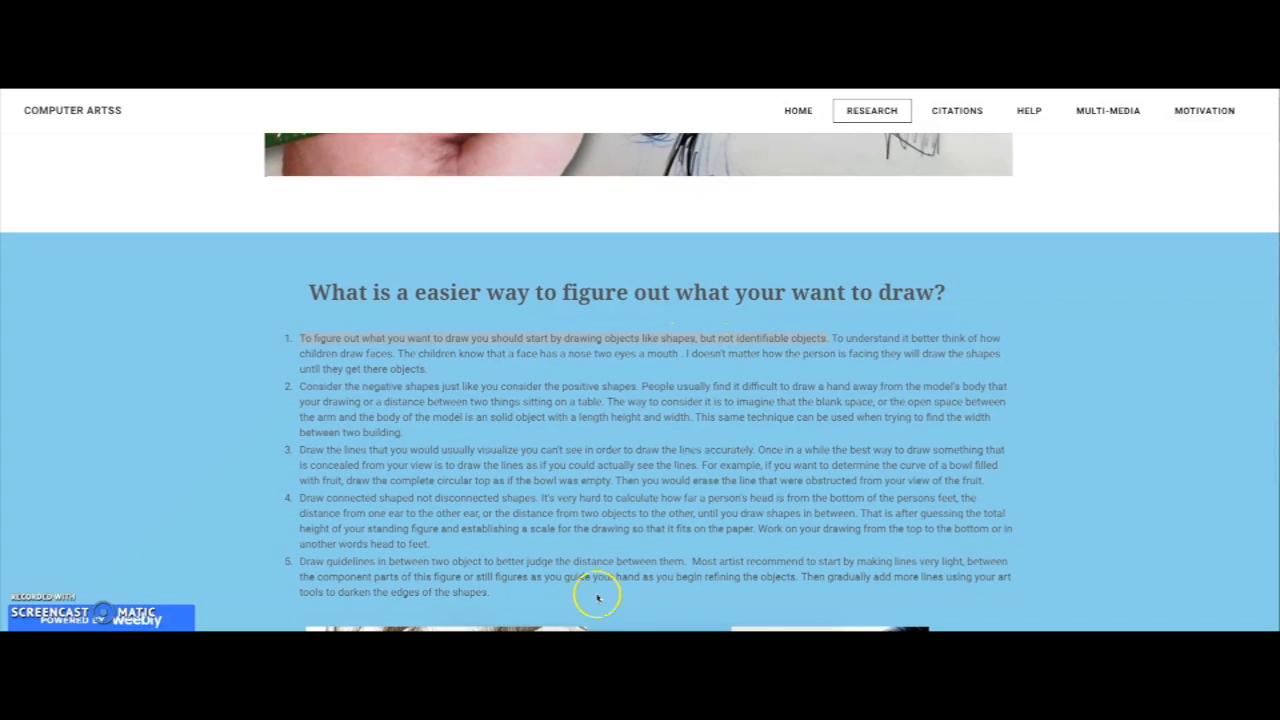
{"action": "scroll", "coordinate": [598, 598], "scroll_direction": "down", "scroll_amount": 5}
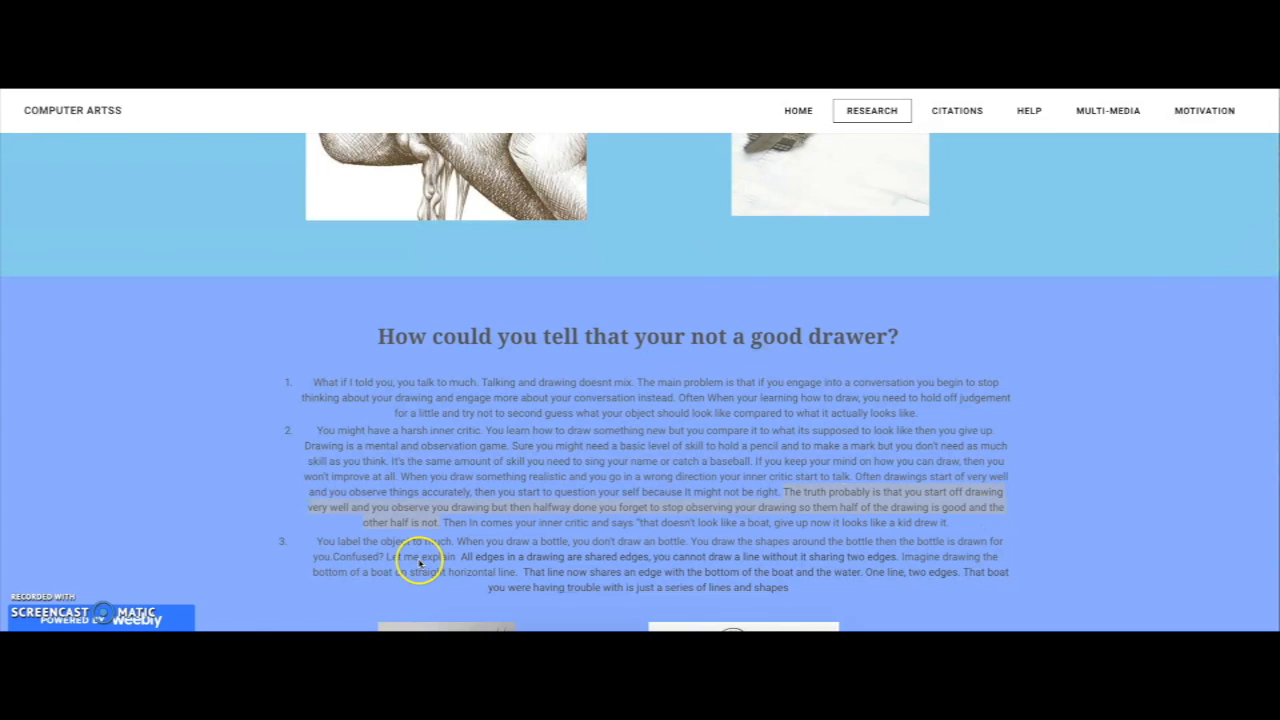
{"action": "scroll", "coordinate": [420, 563], "scroll_direction": "down", "scroll_amount": 5}
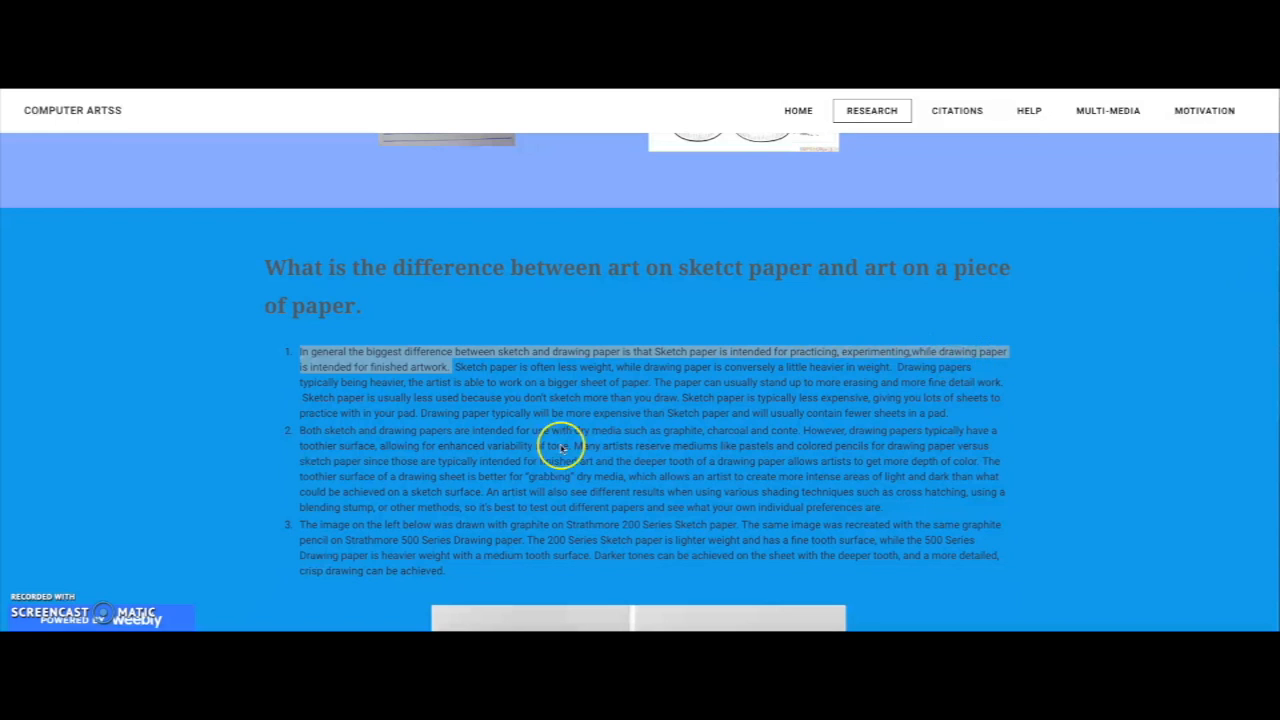
{"action": "scroll", "coordinate": [165, 434], "scroll_direction": "up", "scroll_amount": 1}
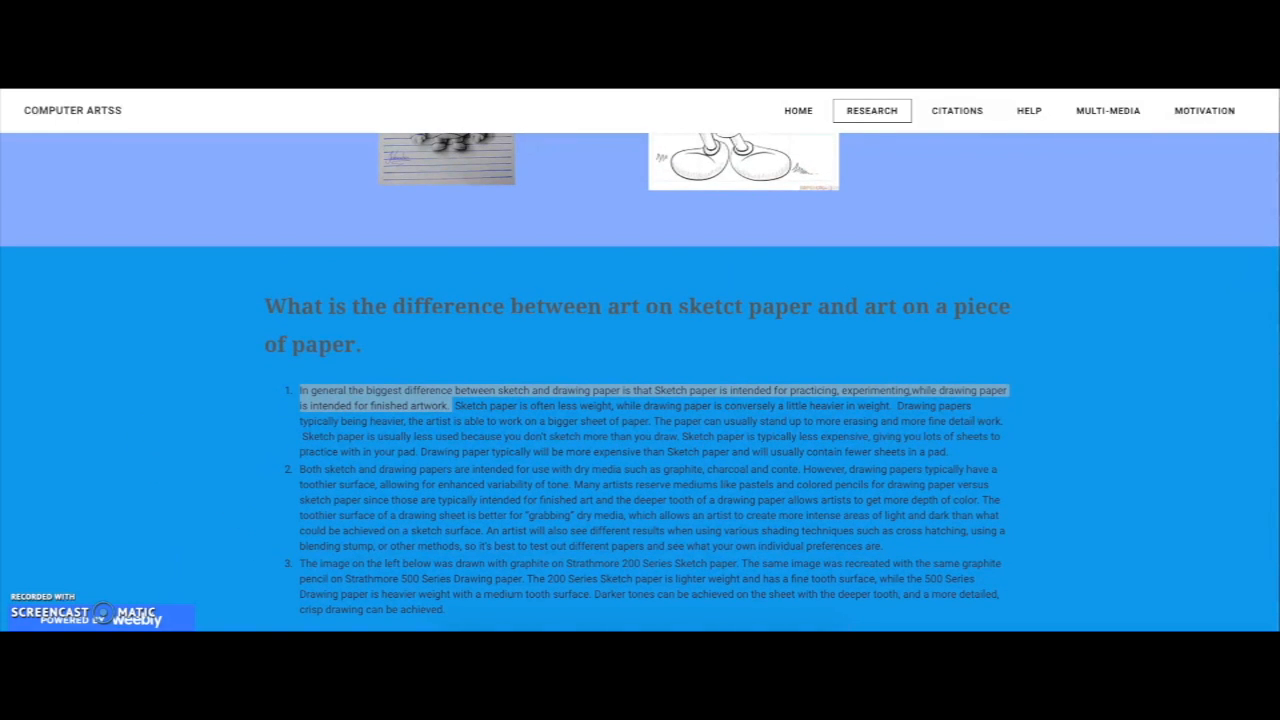
{"action": "scroll", "coordinate": [434, 337], "scroll_direction": "down", "scroll_amount": 3}
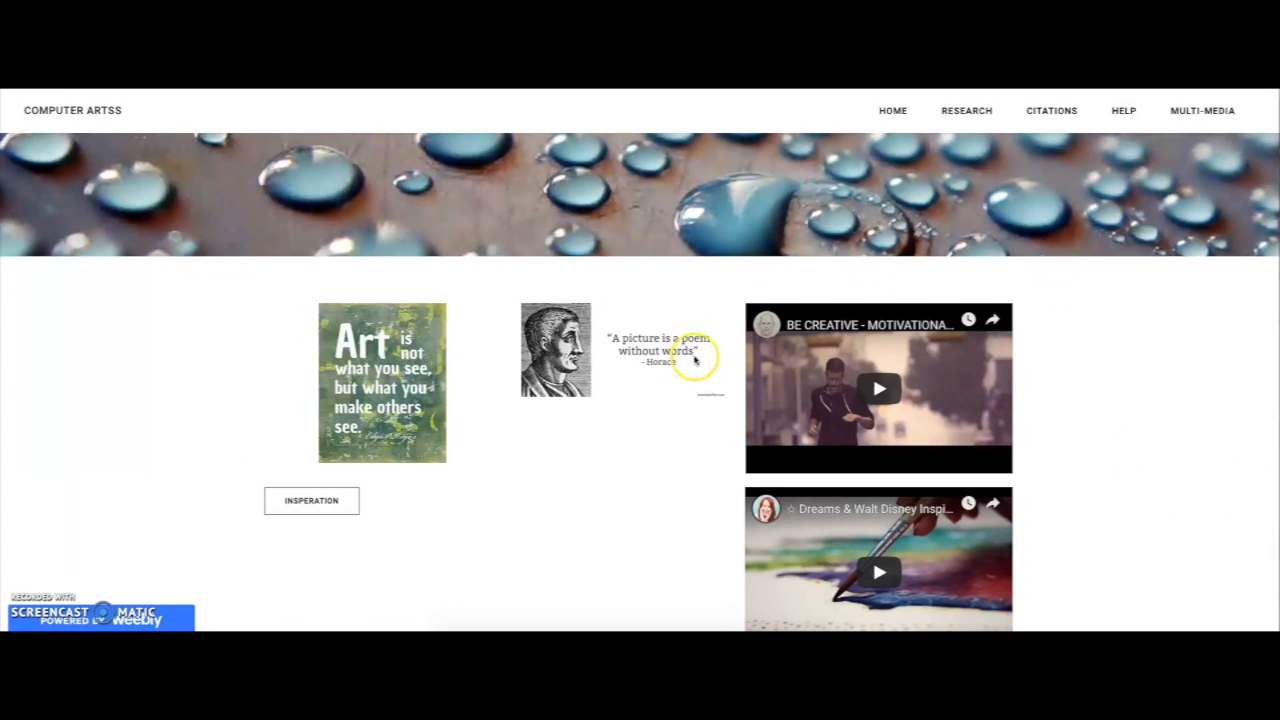
{"action": "scroll", "coordinate": [860, 365], "scroll_direction": "down", "scroll_amount": 2}
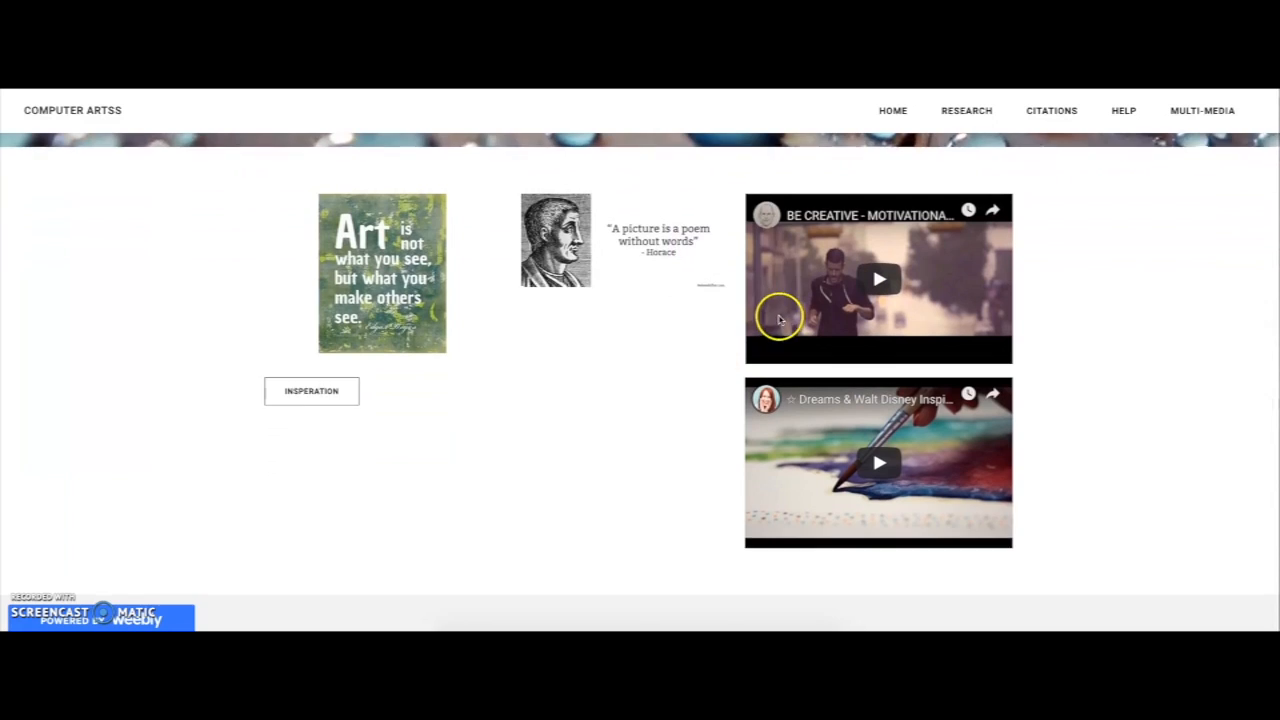
{"action": "scroll", "coordinate": [777, 309], "scroll_direction": "up", "scroll_amount": 1}
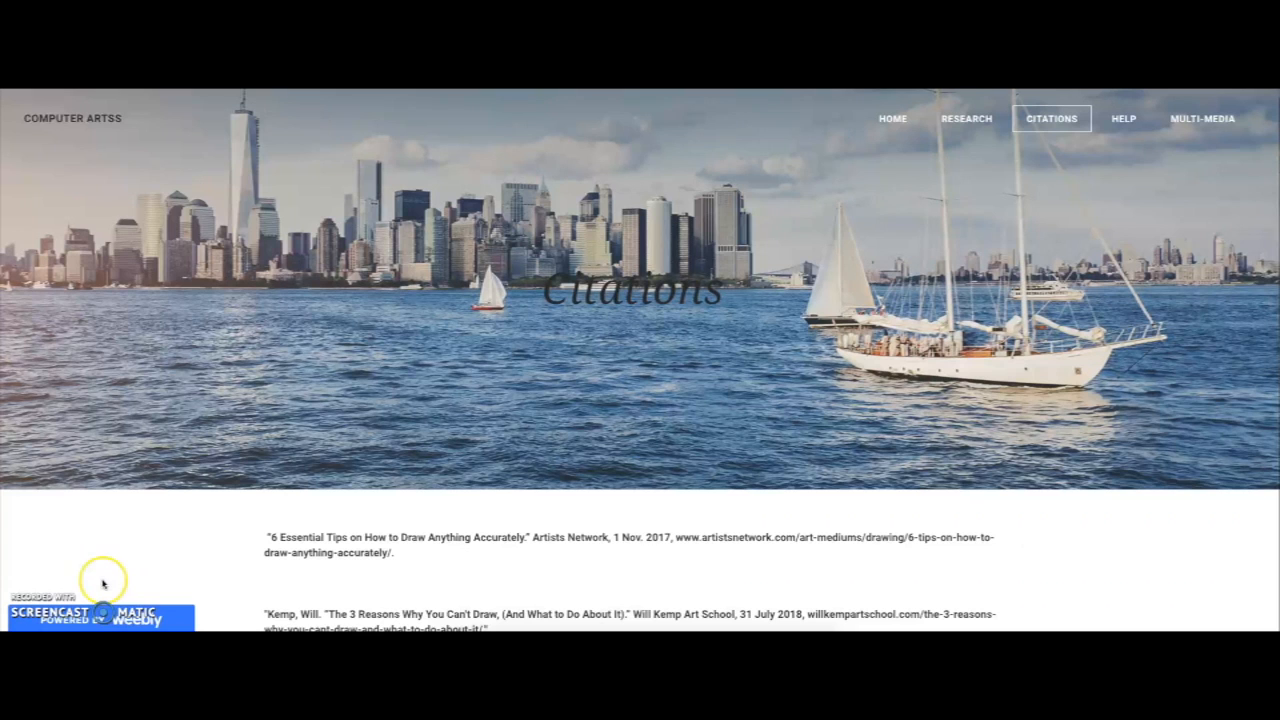
{"action": "scroll", "coordinate": [226, 571], "scroll_direction": "down", "scroll_amount": 3}
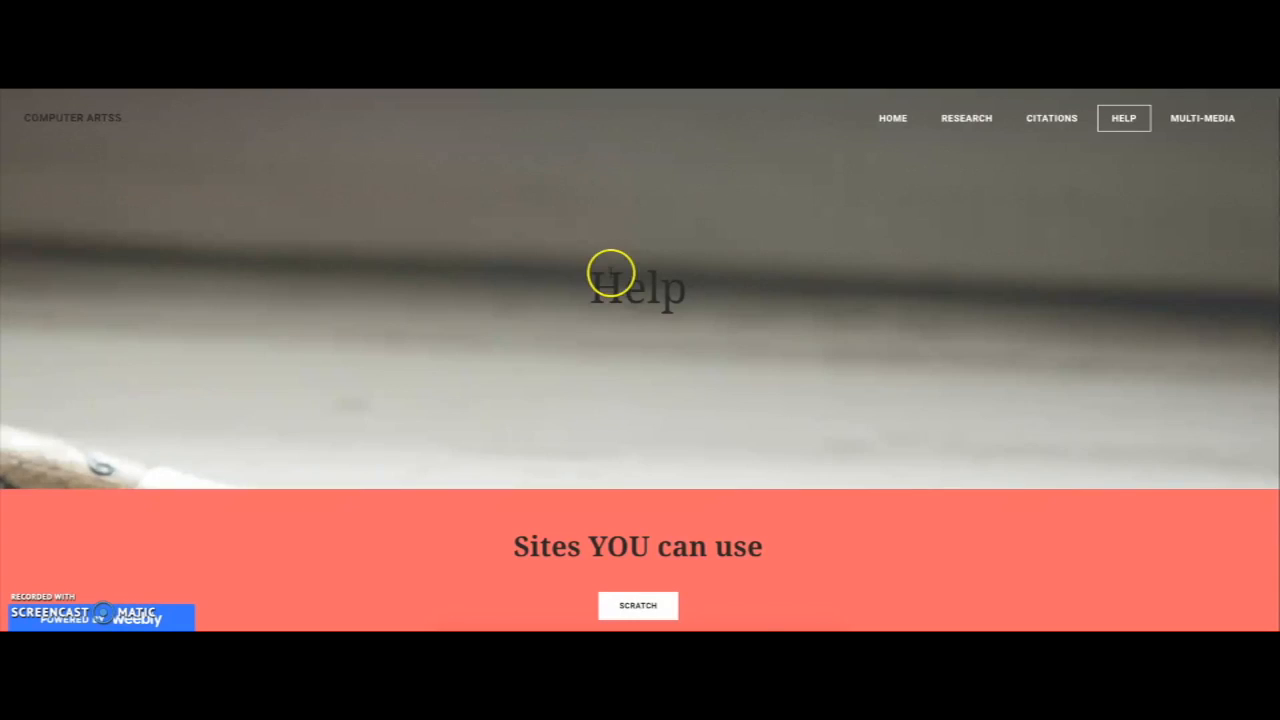
{"action": "scroll", "coordinate": [611, 274], "scroll_direction": "down", "scroll_amount": 3}
{"action": "scroll", "coordinate": [634, 291], "scroll_direction": "down", "scroll_amount": 1}
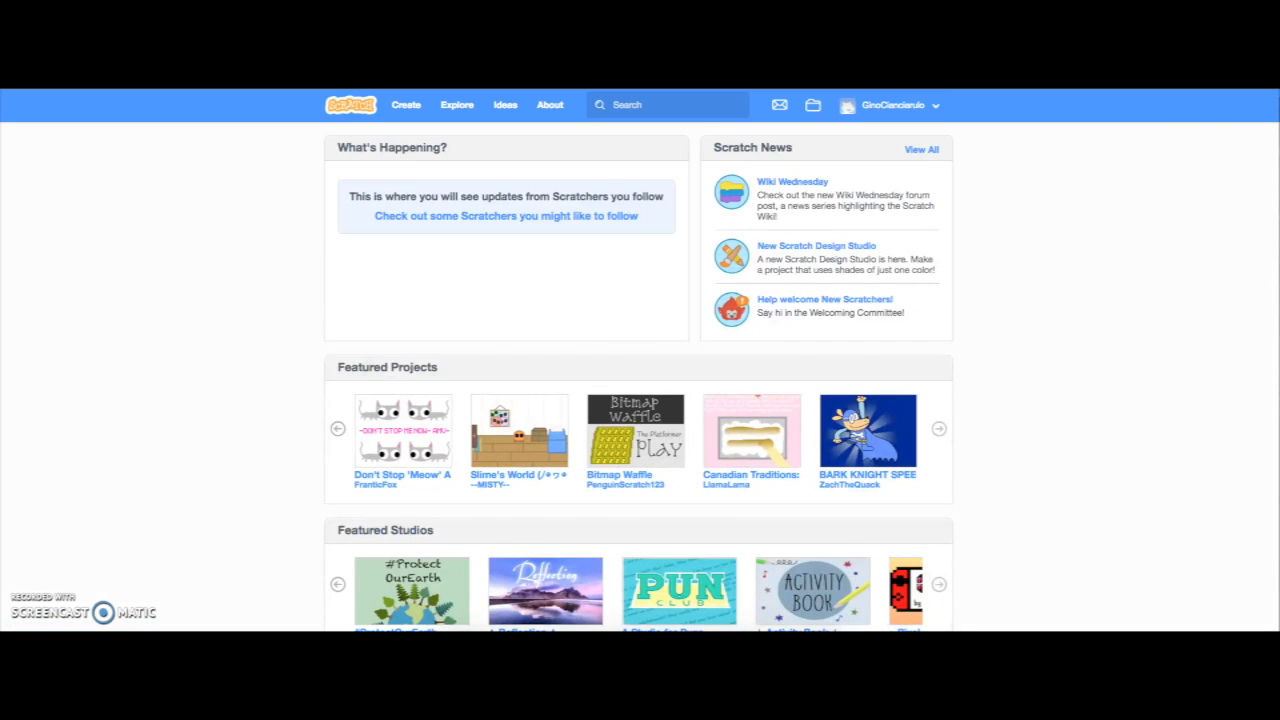
Step: Return from the Scratch site to the Help page with its My Tutorial video
{"action": "key", "text": "alt+Left"}
{"action": "scroll", "coordinate": [603, 306], "scroll_direction": "down", "scroll_amount": 2}
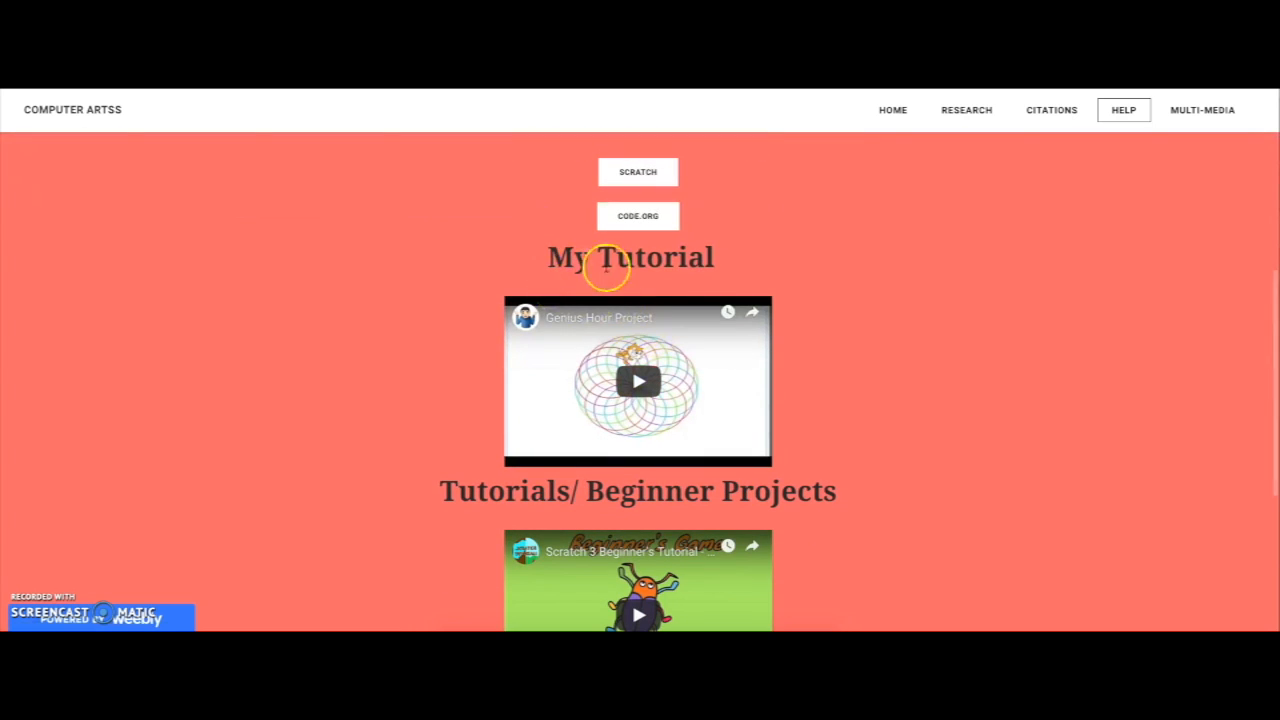
{"action": "scroll", "coordinate": [783, 475], "scroll_direction": "down", "scroll_amount": 1}
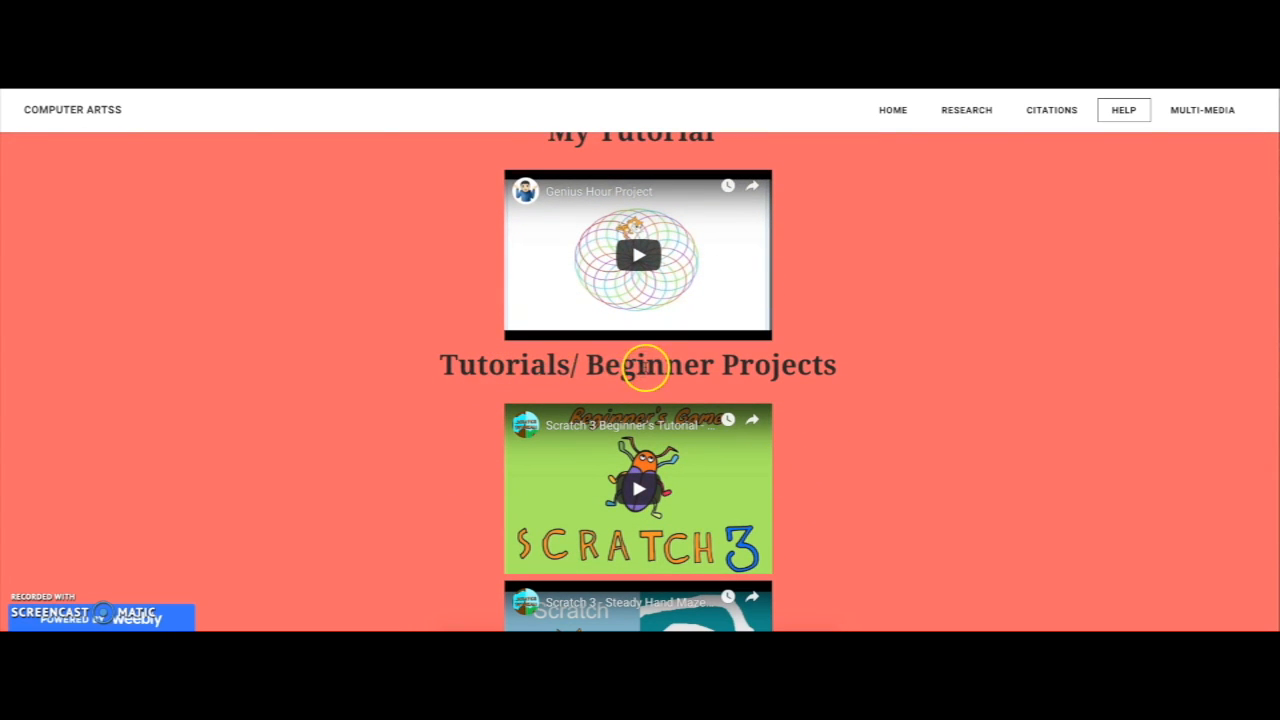
{"action": "scroll", "coordinate": [771, 366], "scroll_direction": "down", "scroll_amount": 2}
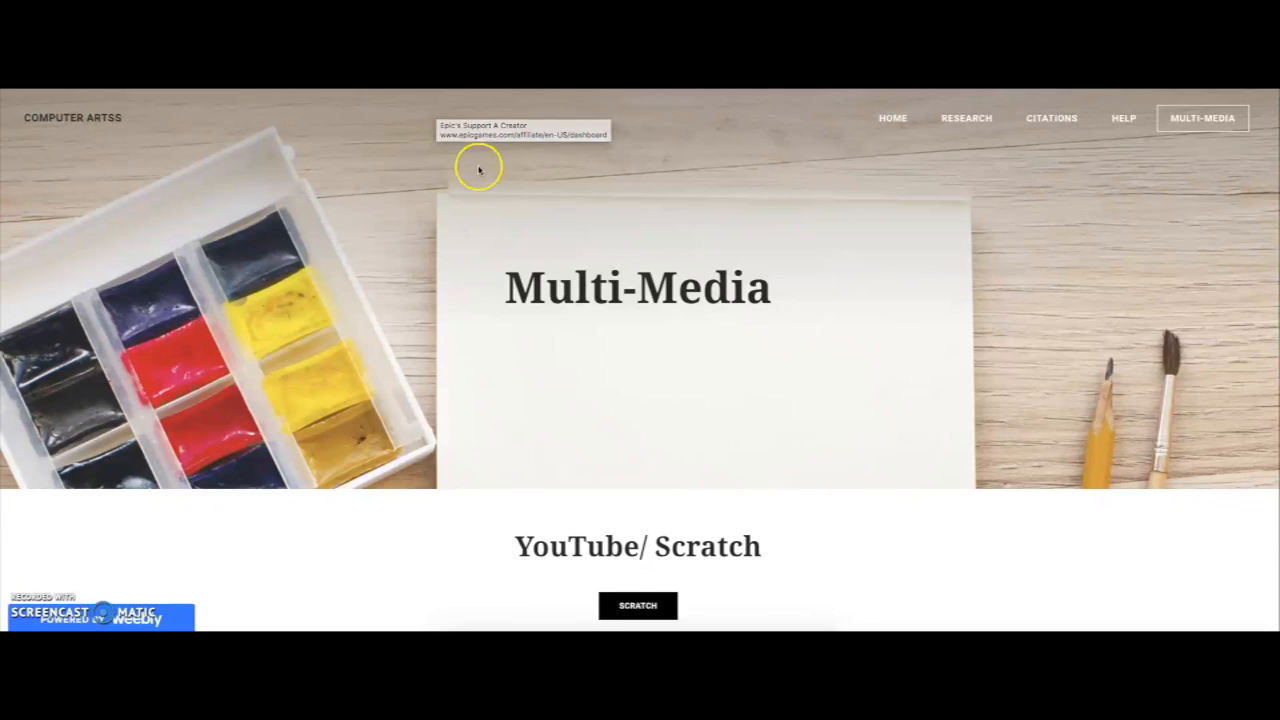
{"action": "scroll", "coordinate": [481, 170], "scroll_direction": "down", "scroll_amount": 2}
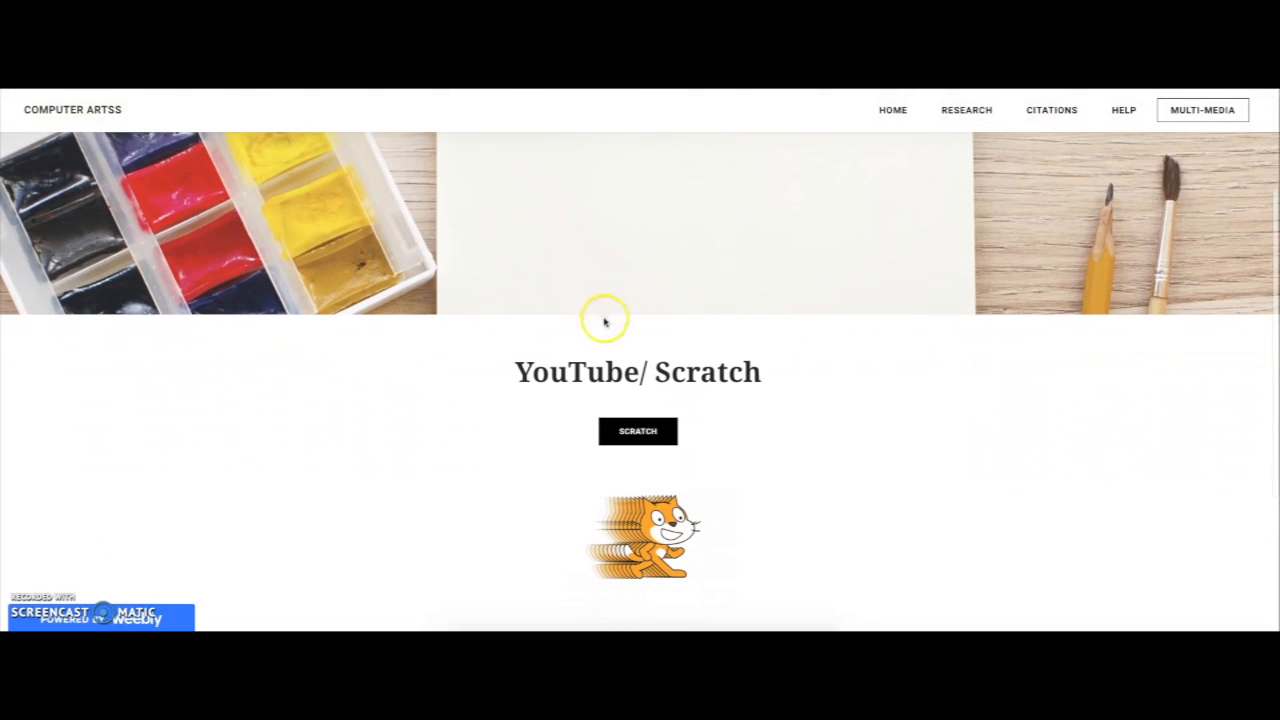
{"action": "scroll", "coordinate": [731, 326], "scroll_direction": "down", "scroll_amount": 2}
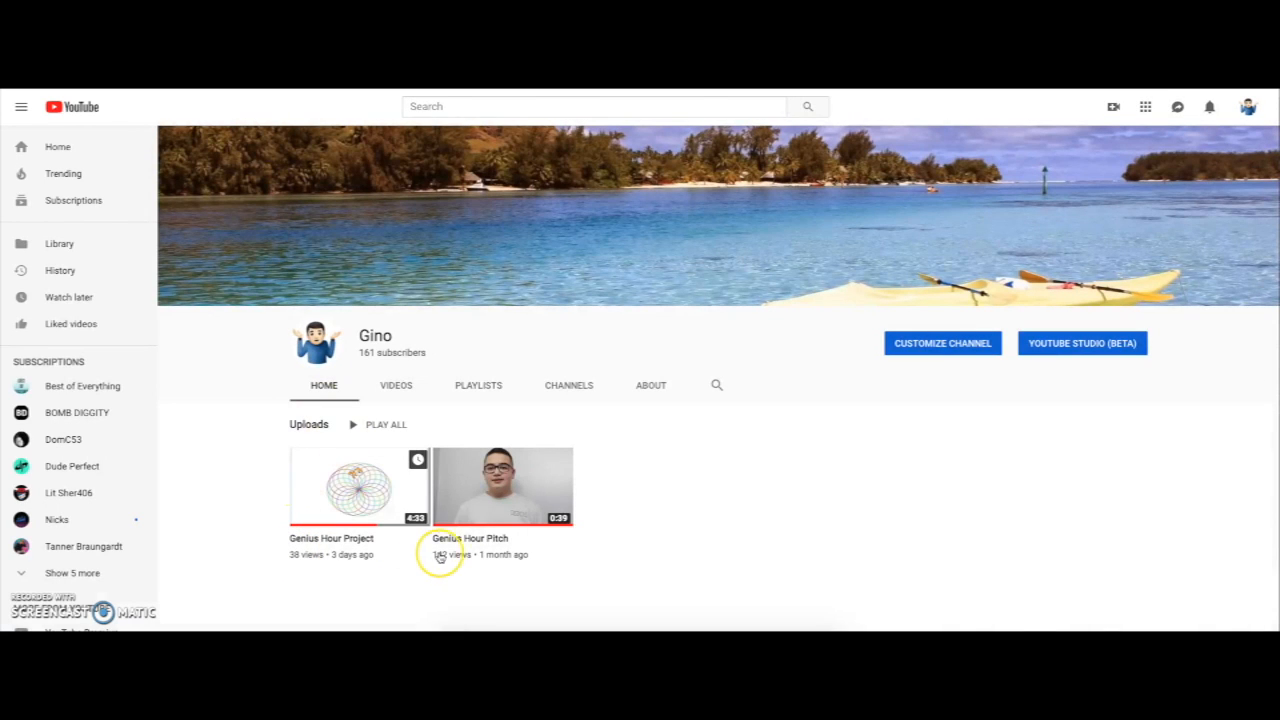
Step: Return from the YouTube channel, check the Scratch project link, and come back to Multi-Media
{"action": "left_click", "coordinate": [294, 100]}
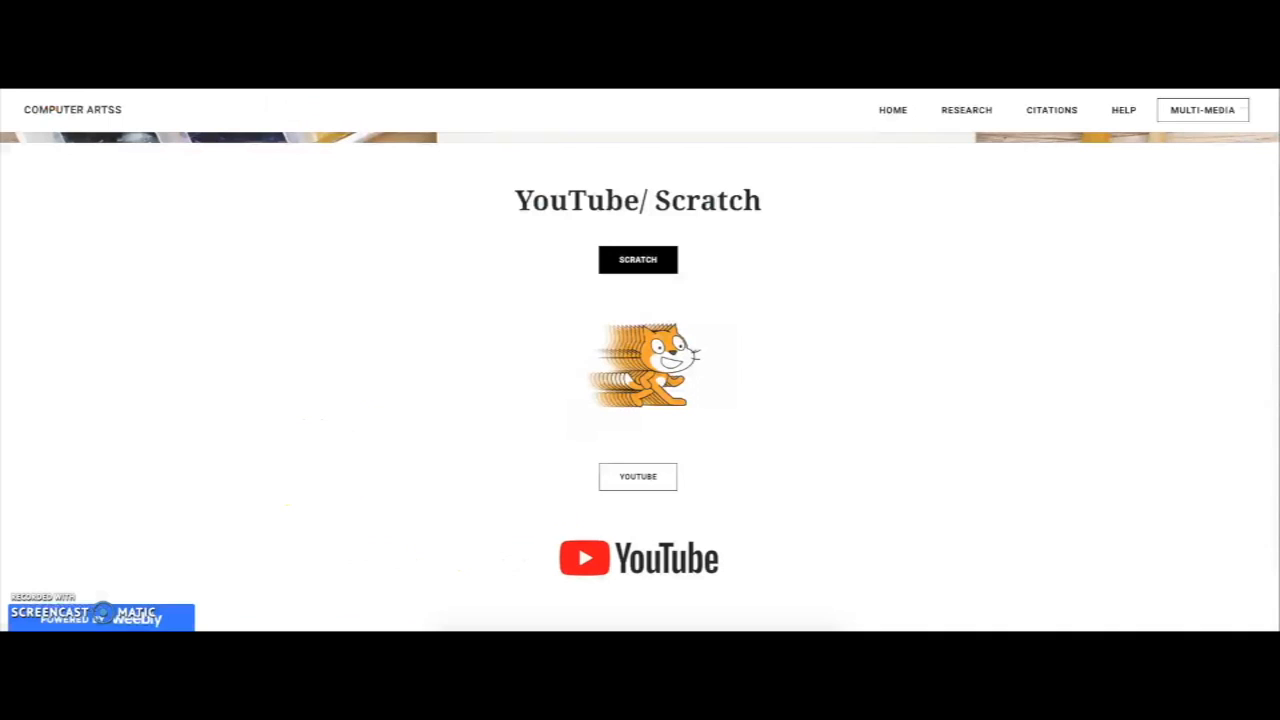
{"action": "left_click", "coordinate": [637, 259]}
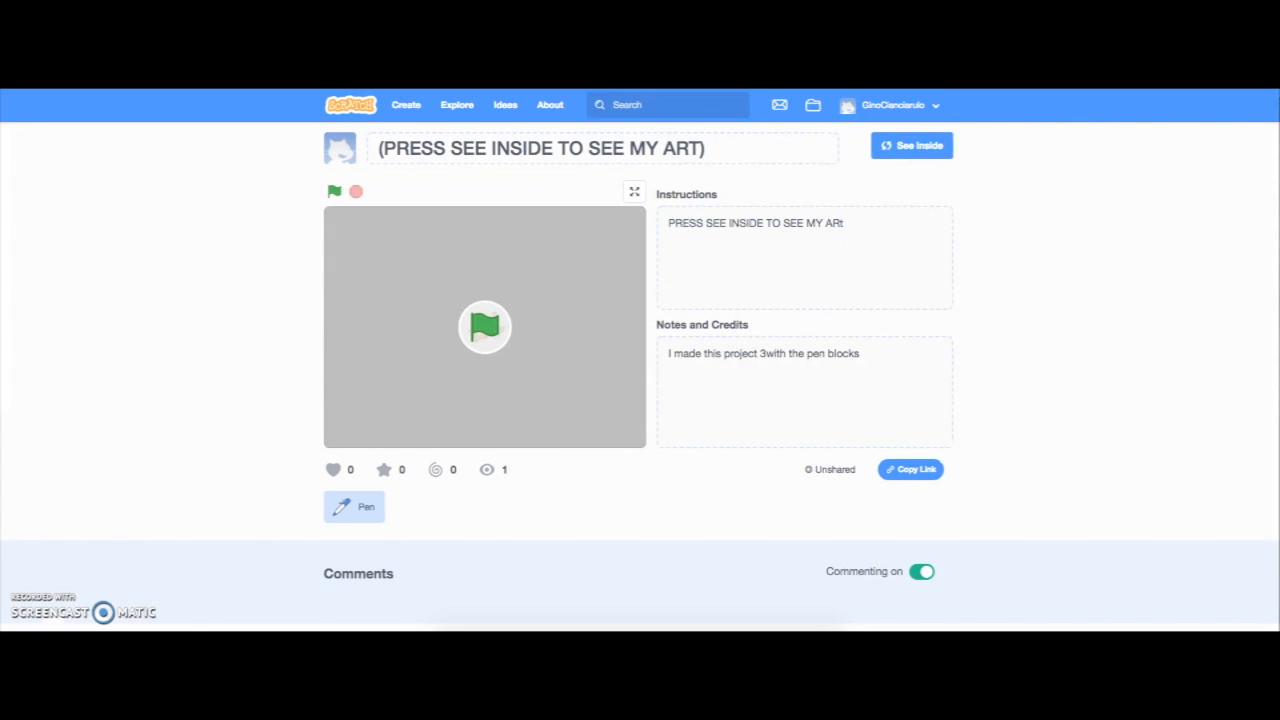
{"action": "key", "text": "alt+Left"}
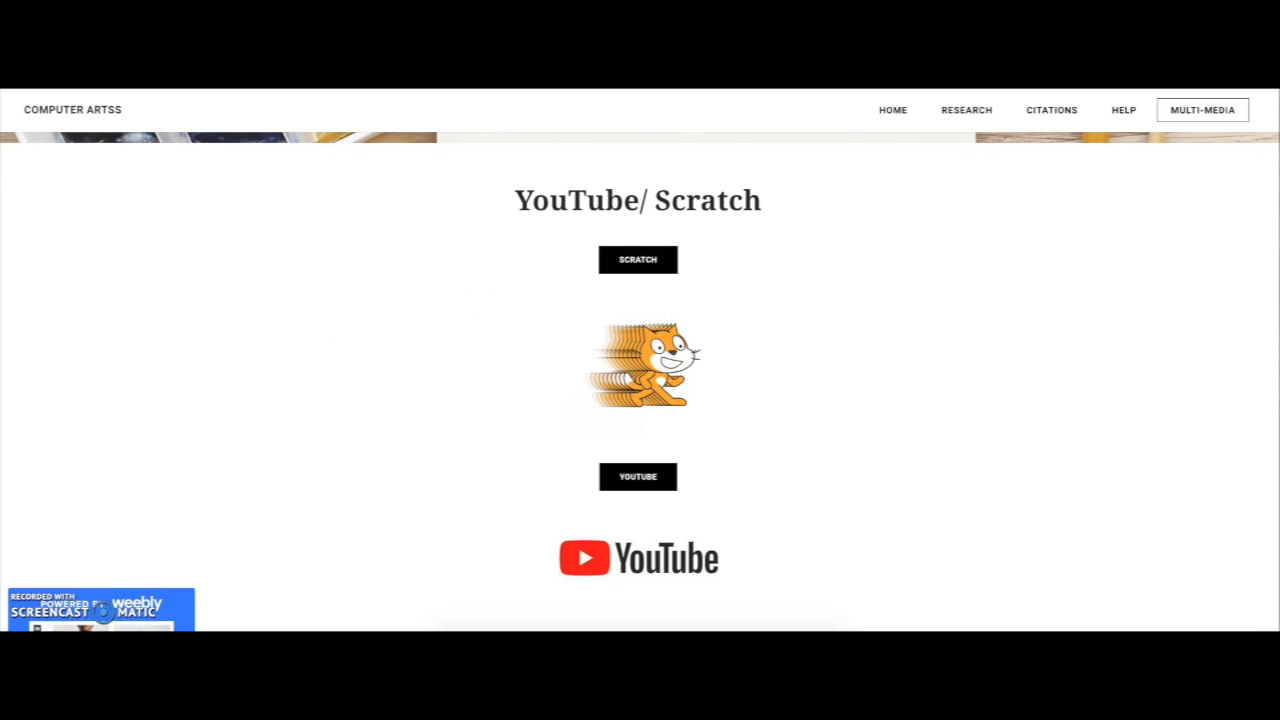